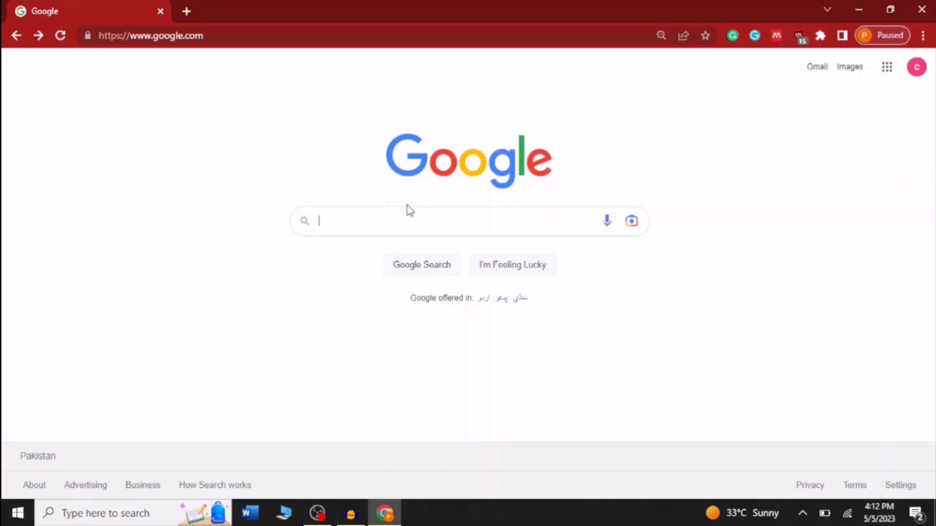
# Search Google for 'bing microsoft' and open Bing's Image Creator from the results.
pyautogui.click(409, 217)
pyautogui.write('Bing')
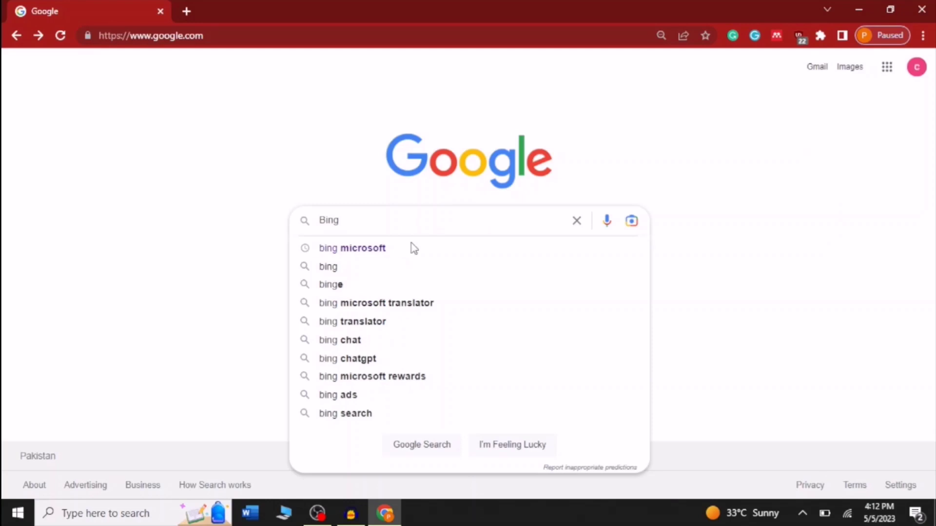
pyautogui.click(415, 258)
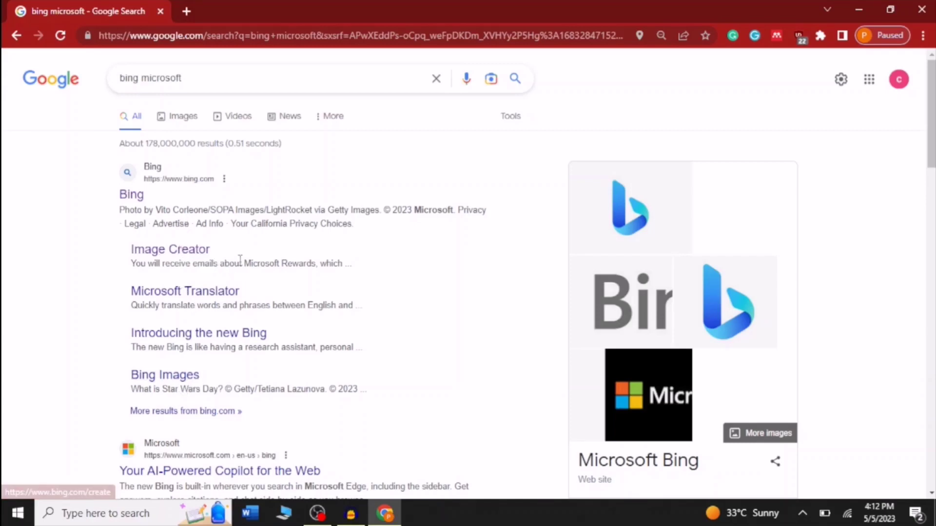
pyautogui.click(202, 250)
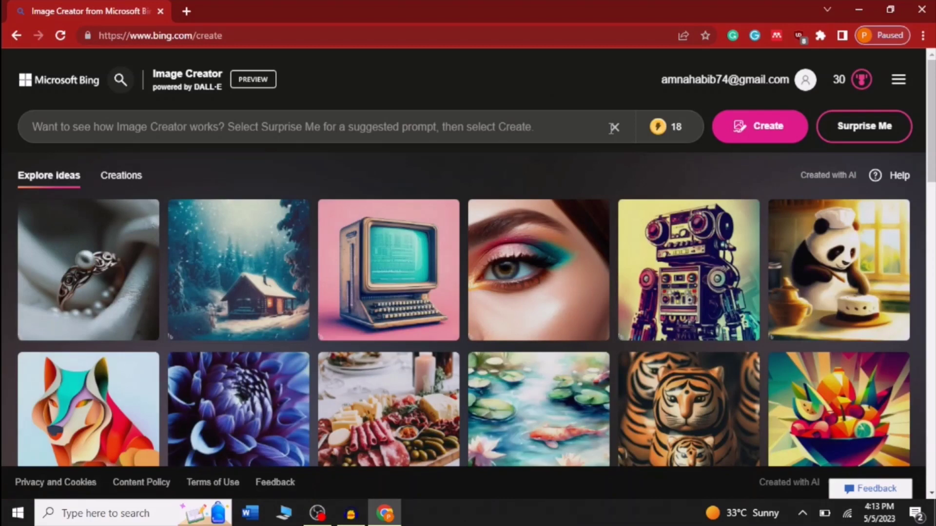
# Scroll the Explore ideas gallery and read the example prompts on several thumbnails.
pyautogui.moveTo(932, 146)
pyautogui.mouseDown()
pyautogui.moveTo(932, 181)
pyautogui.moveTo(931, 152)
pyautogui.mouseUp()
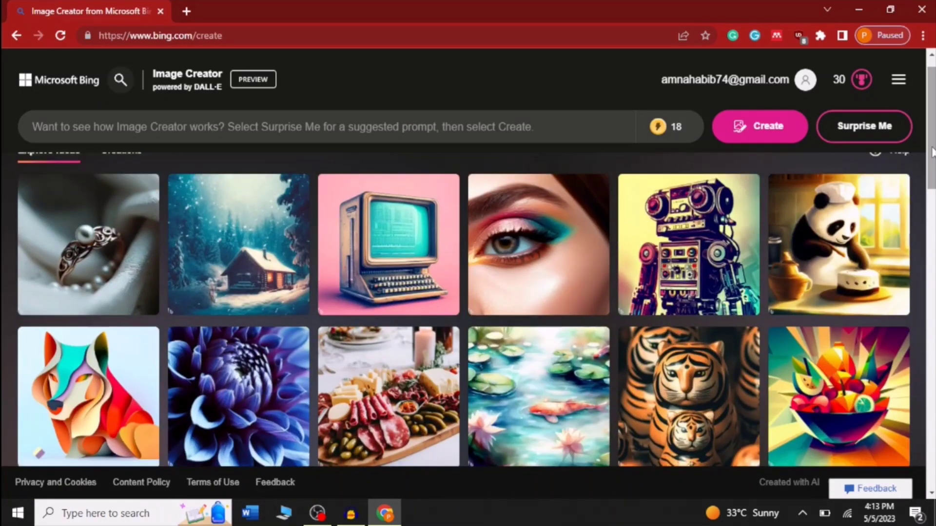
pyautogui.moveTo(122, 308)
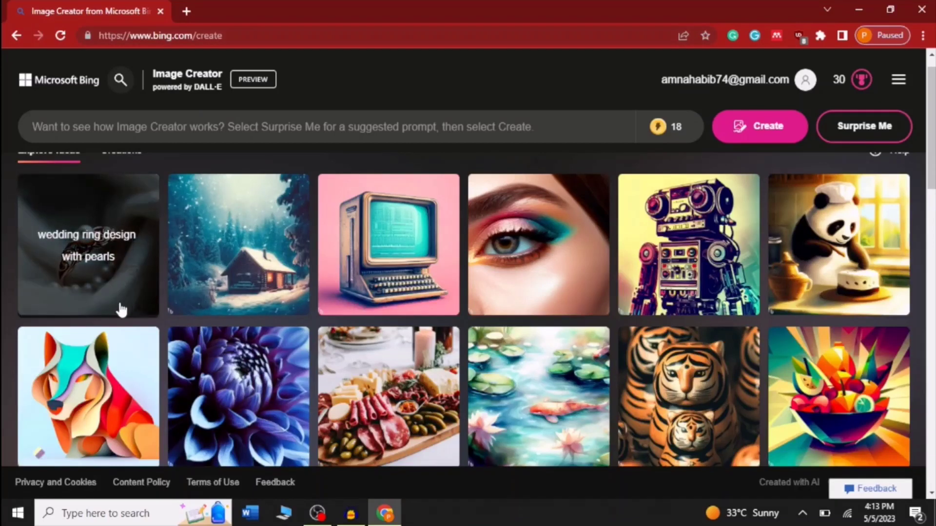
pyautogui.moveTo(192, 303)
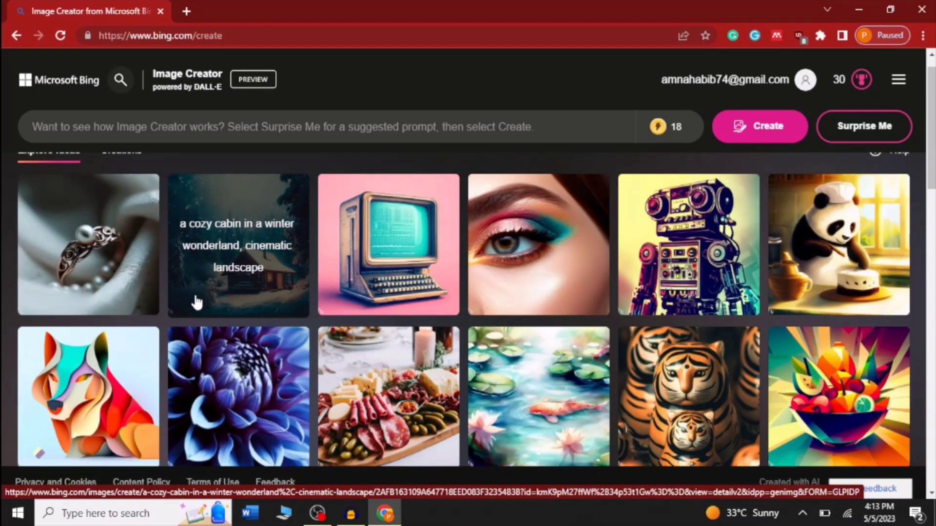
pyautogui.moveTo(335, 301)
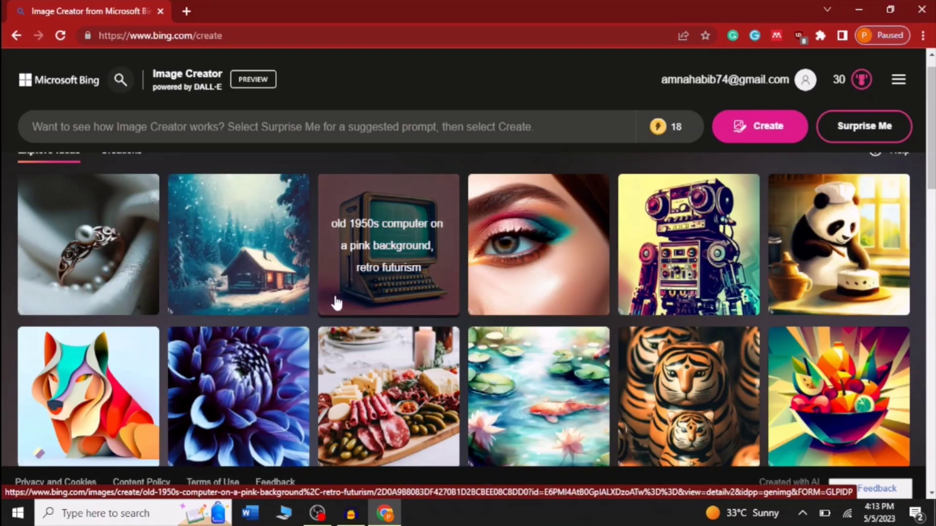
pyautogui.moveTo(568, 307)
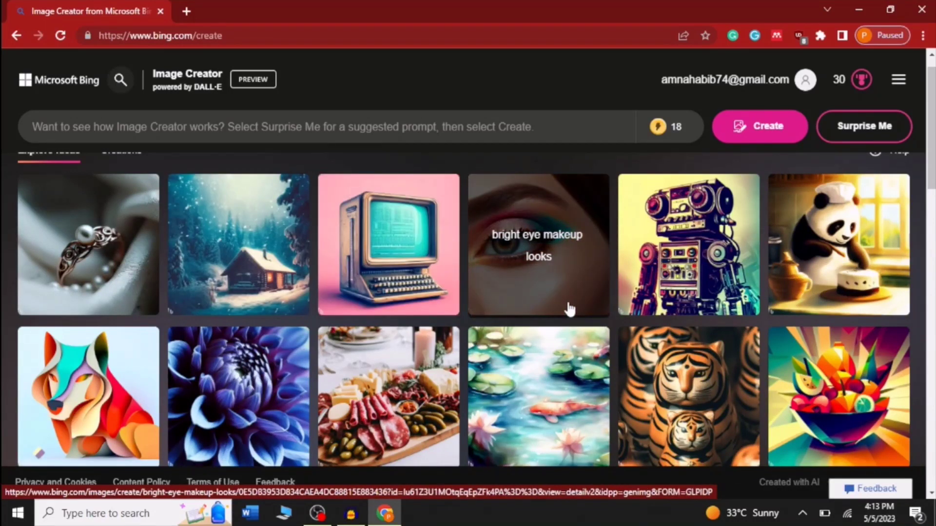
pyautogui.moveTo(881, 293)
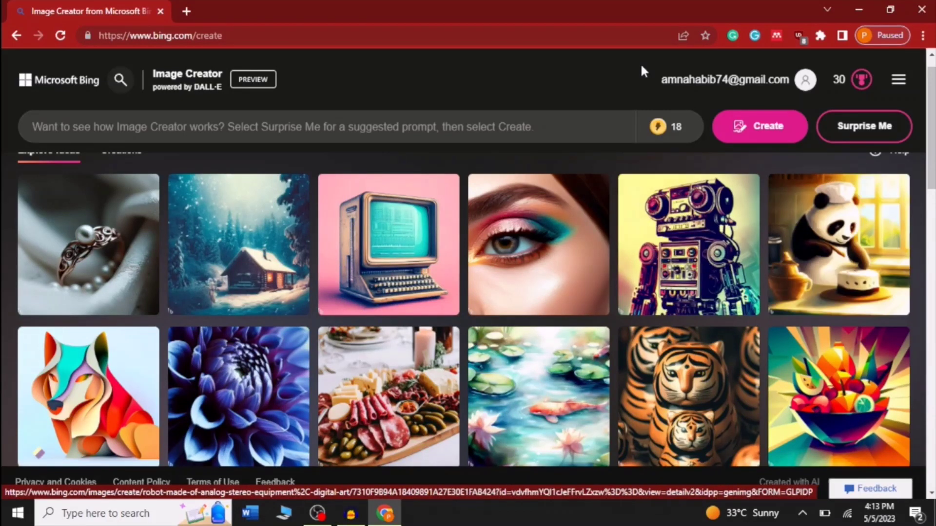
pyautogui.moveTo(663, 133)
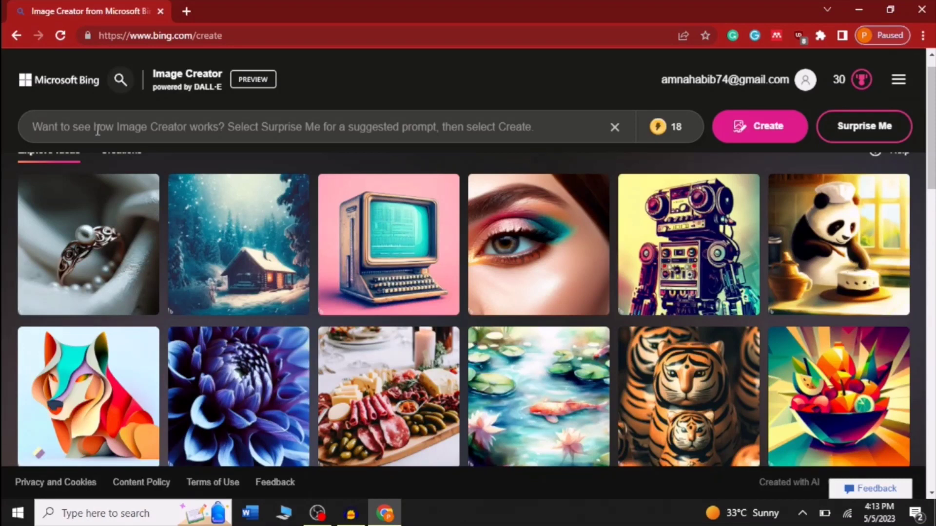
# Enter the prompt 'A baby cat laying on bed with toys', fixing the missing space, and generate.
pyautogui.write('A')
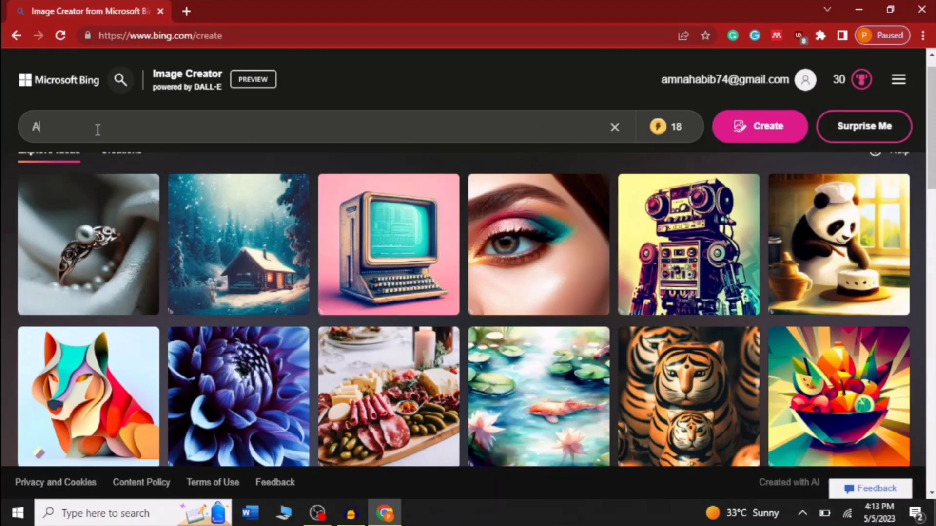
pyautogui.write(' baby catlaying on bed with toys')
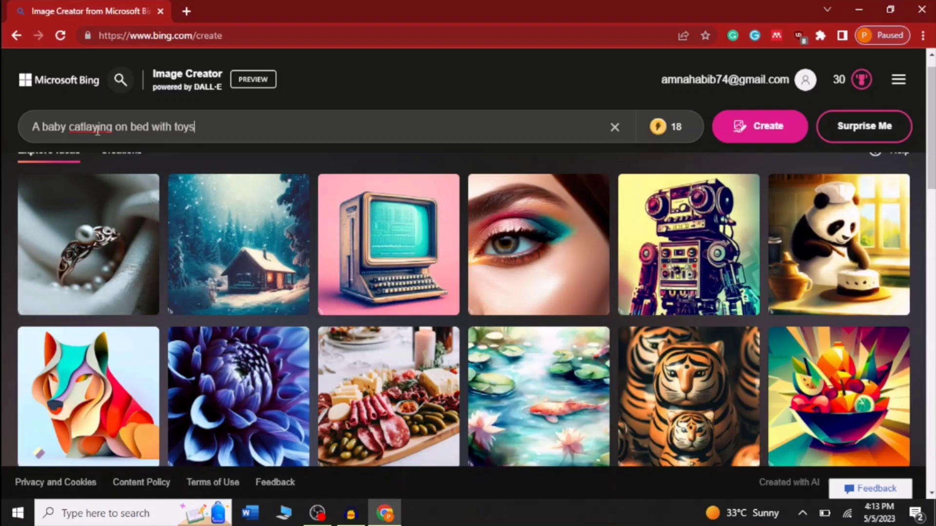
pyautogui.click(84, 128)
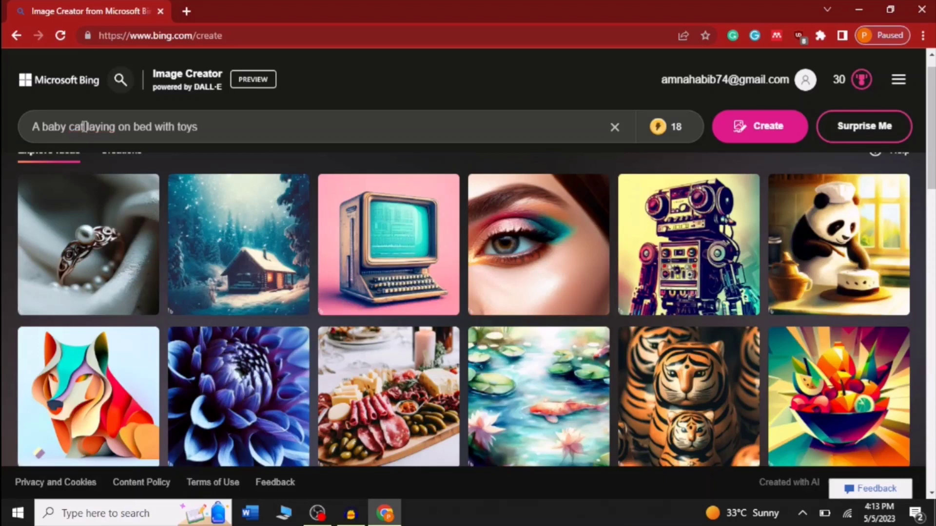
pyautogui.click(226, 127)
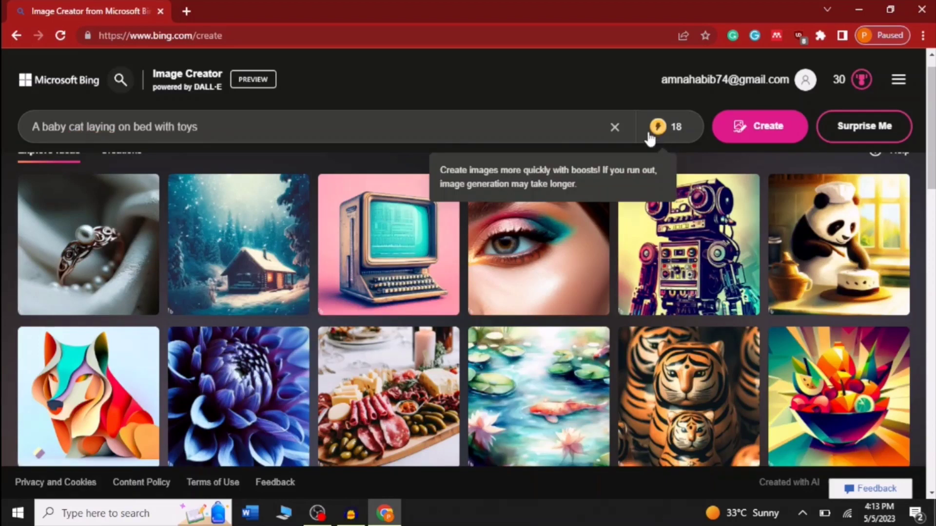
pyautogui.click(768, 125)
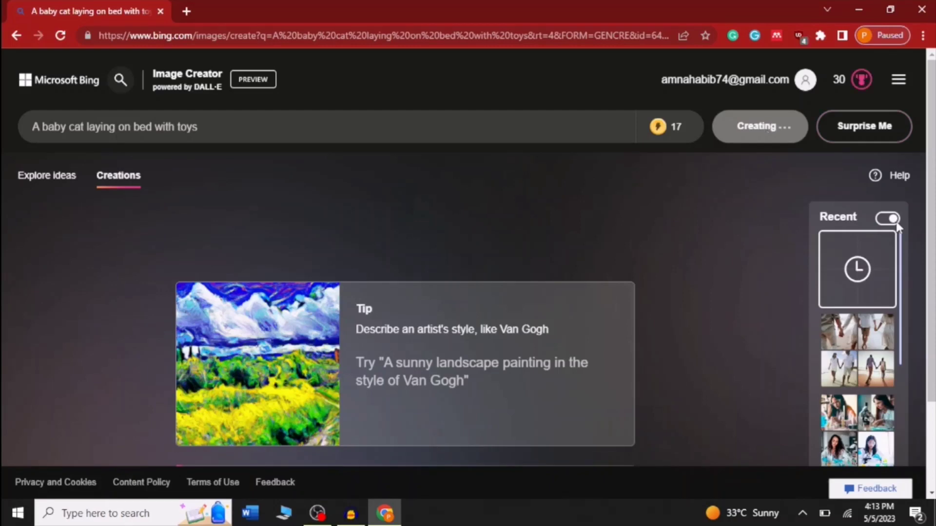
# Scroll through the four generated images of a kitten lying on a bed with toys.
pyautogui.scroll(-2, 768, 258)
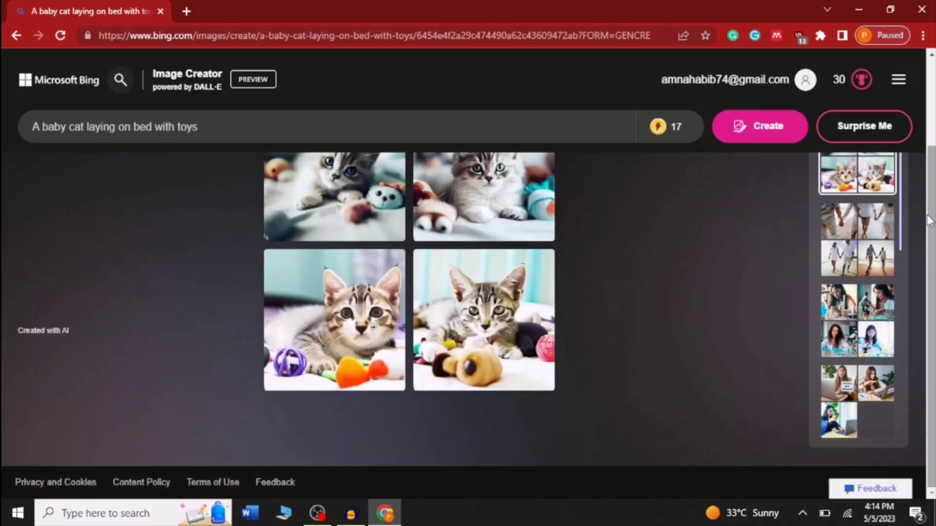
pyautogui.scroll(1, 931, 185)
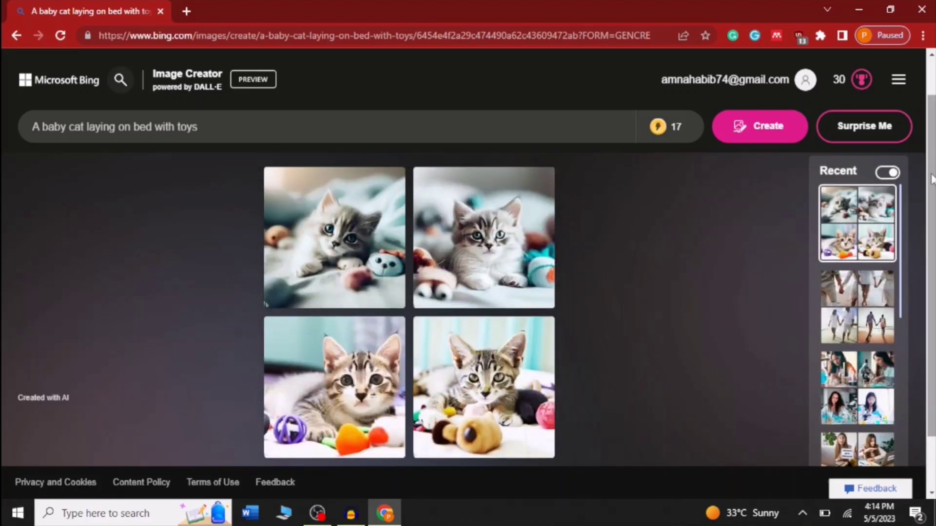
pyautogui.click(367, 230)
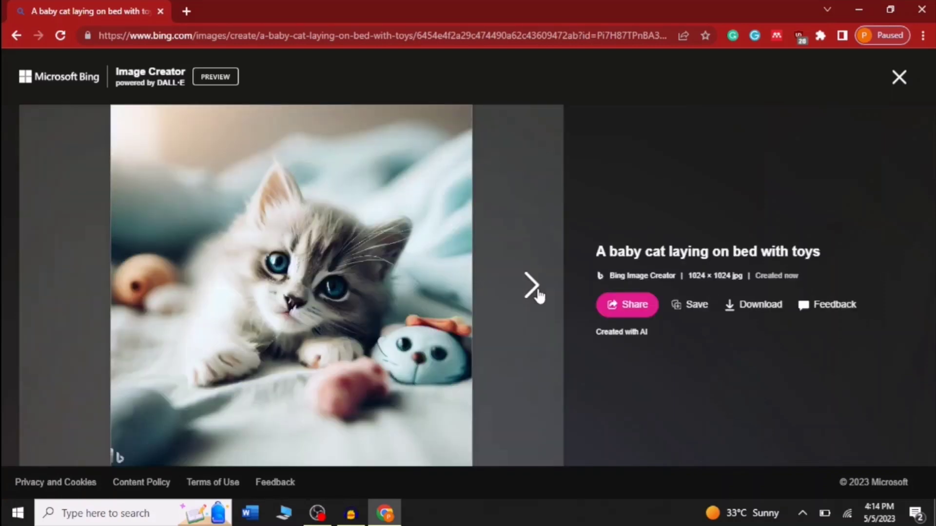
pyautogui.click(536, 292)
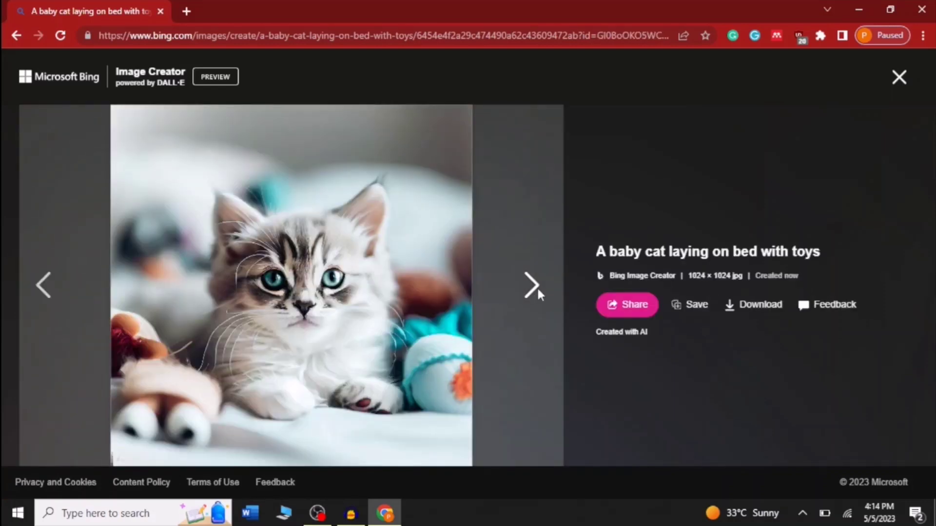
pyautogui.click(531, 285)
pyautogui.click(531, 285)
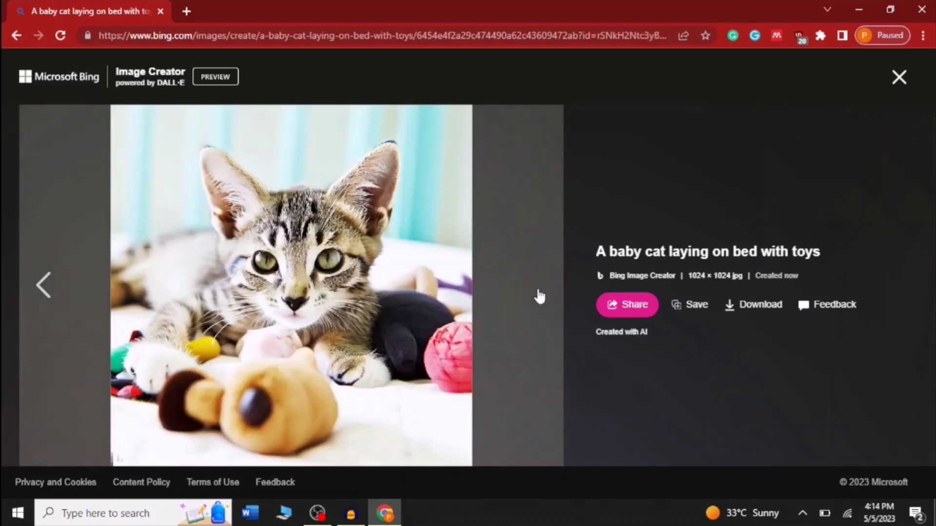
pyautogui.click(16, 35)
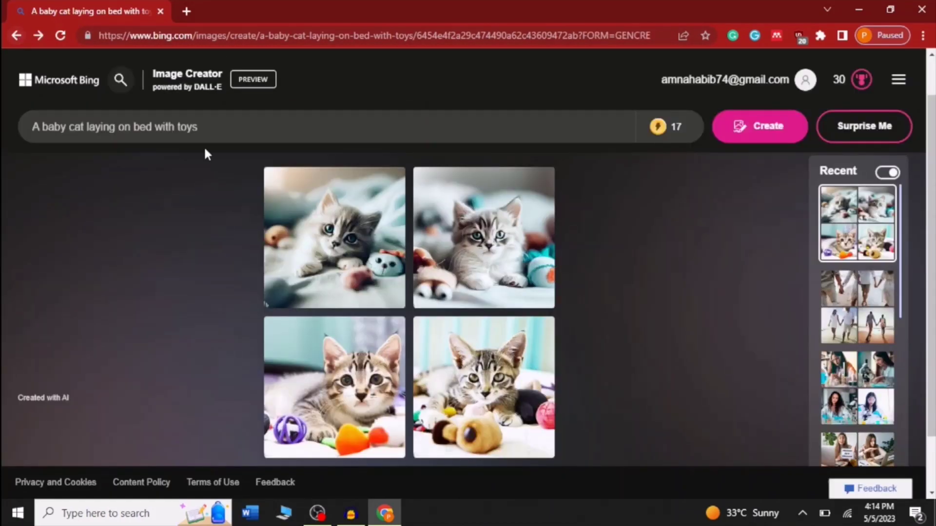
# Change the prompt to 'A baby cat walking on beach with the sunset in the background' and generate.
pyautogui.press('BackSpace')
pyautogui.press('BackSpace')
pyautogui.press('BackSpace')
pyautogui.press('BackSpace')
pyautogui.press('BackSpace')
pyautogui.press('BackSpace')
pyautogui.press('BackSpace')
pyautogui.press('BackSpace')
pyautogui.press('BackSpace')
pyautogui.press('BackSpace')
pyautogui.press('BackSpace')
pyautogui.press('BackSpace')
pyautogui.press('BackSpace')
pyautogui.press('BackSpace')
pyautogui.press('BackSpace')
pyautogui.press('BackSpace')
pyautogui.press('BackSpace')
pyautogui.press('BackSpace')
pyautogui.press('BackSpace')
pyautogui.press('BackSpace')
pyautogui.press('BackSpace')
pyautogui.press('BackSpace')
pyautogui.write('w')
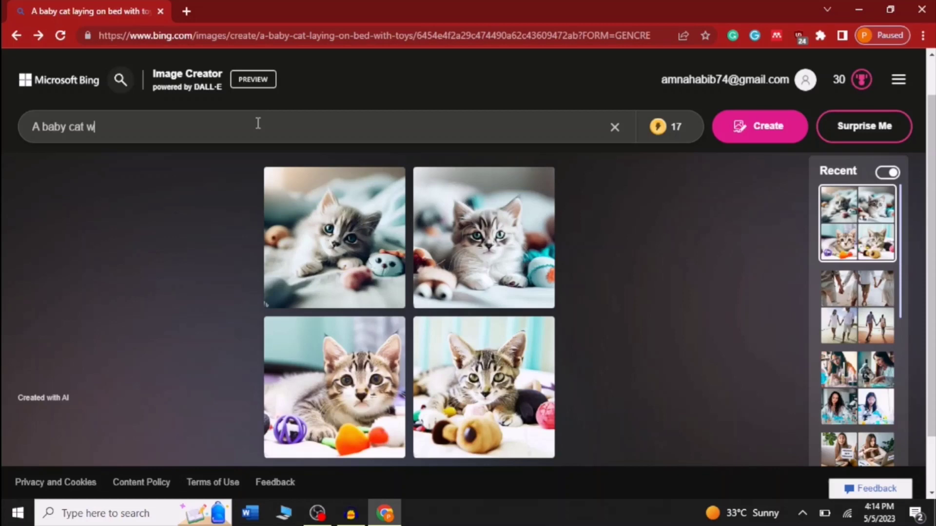
pyautogui.write('alking on bead')
pyautogui.write('h')
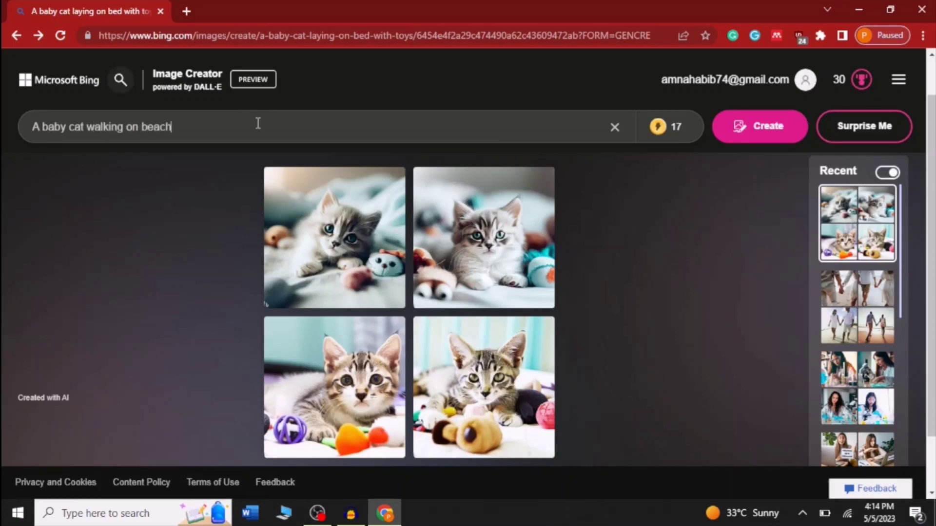
pyautogui.write(' with the sunset in')
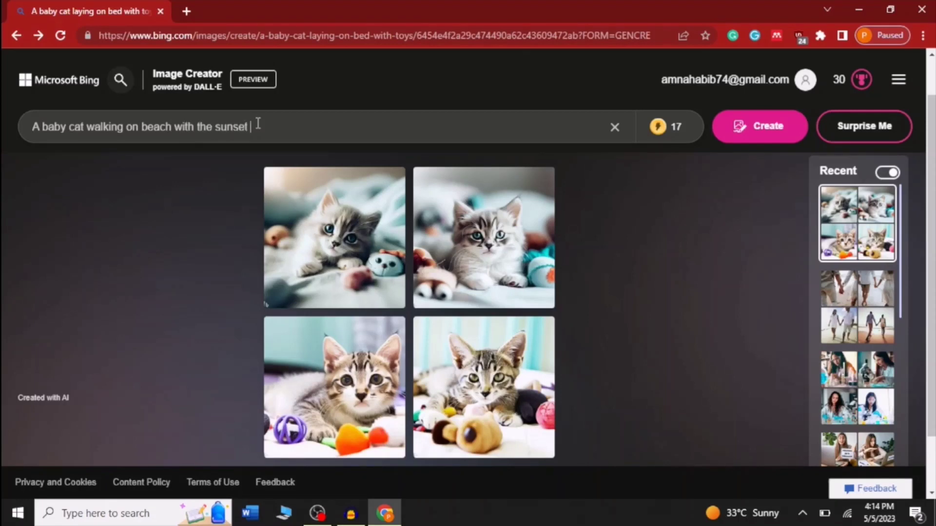
pyautogui.write(' the background')
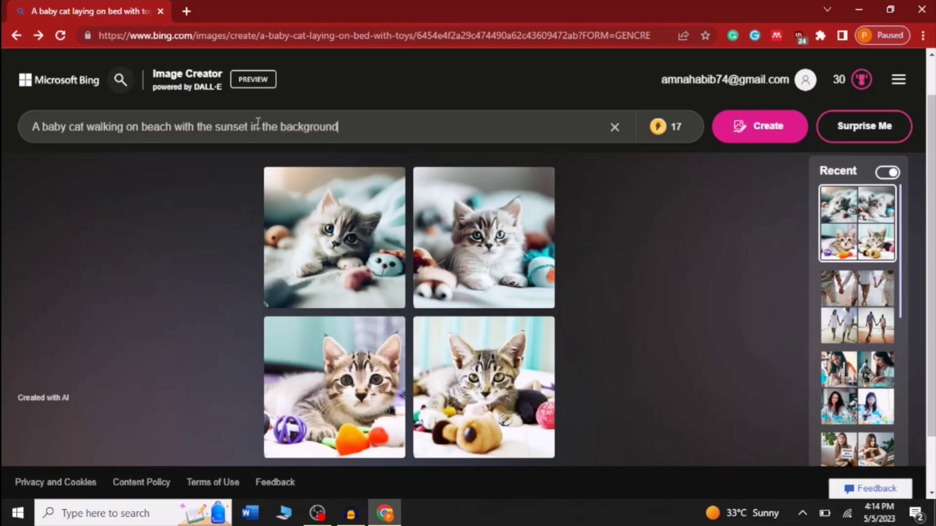
pyautogui.click(764, 135)
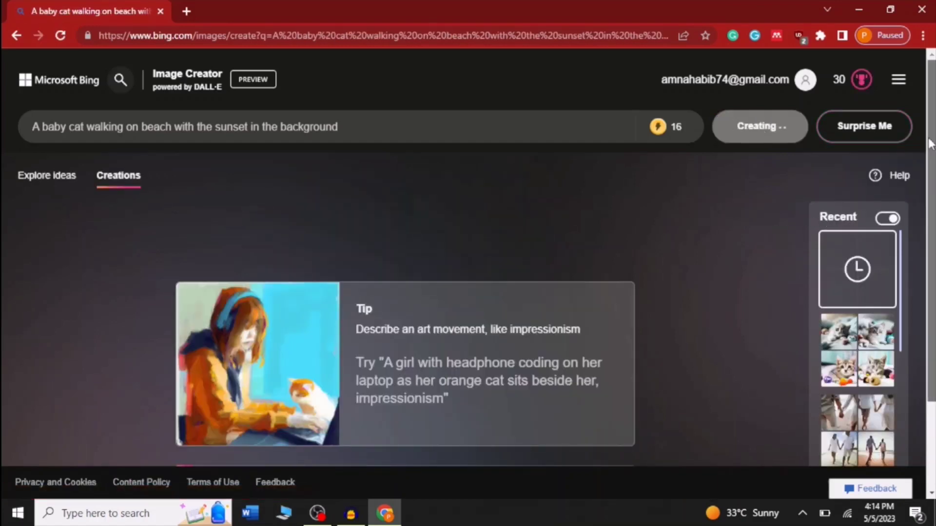
pyautogui.moveTo(929, 142); pyautogui.dragTo(929, 217)
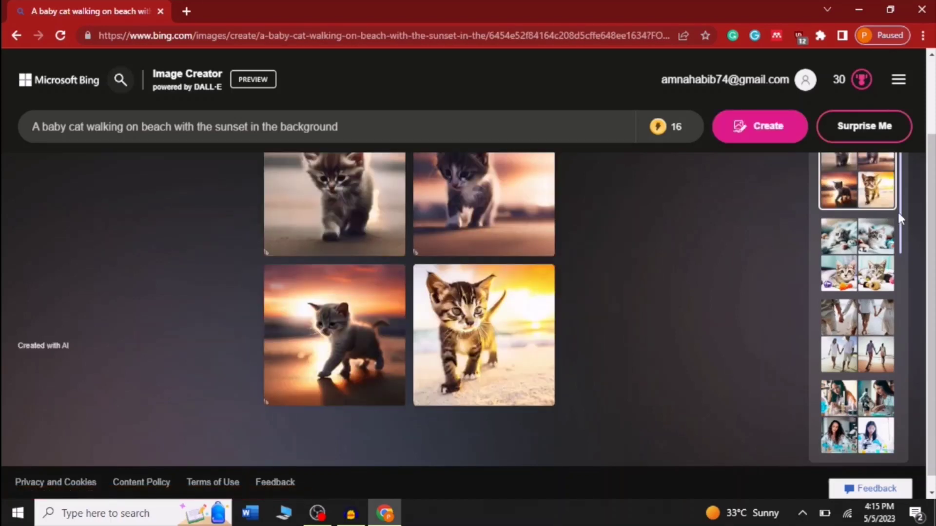
# Scroll to the four beach sunset kitten results and view the first one full size.
pyautogui.moveTo(898, 215); pyautogui.dragTo(899, 231)
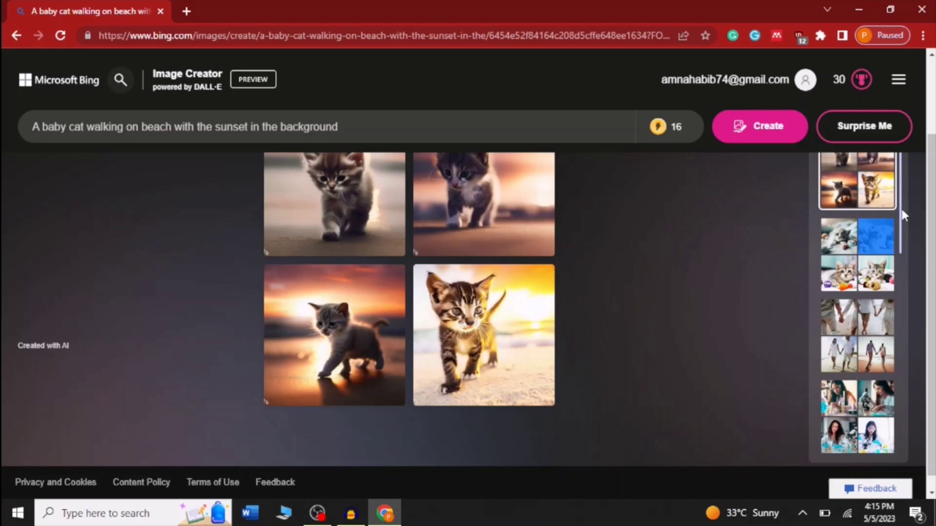
pyautogui.click(342, 204)
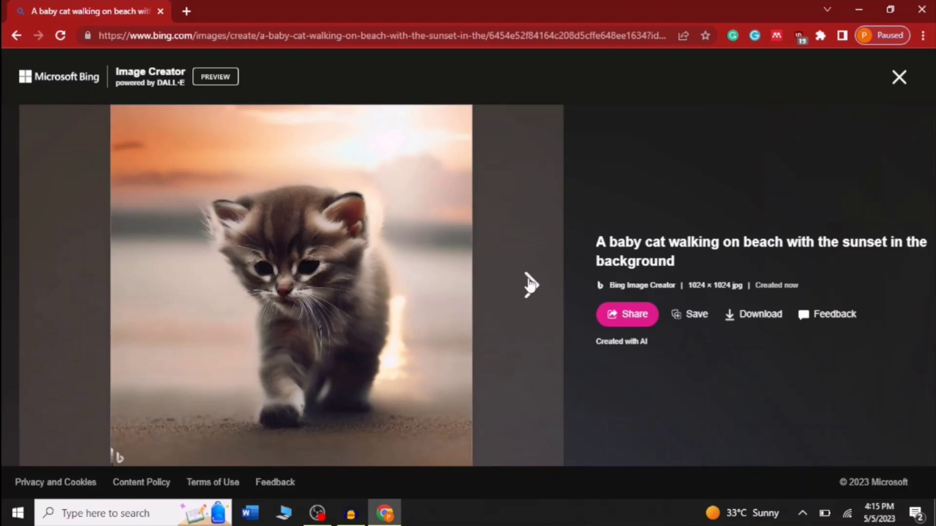
# Browse the beach kitten images and download the grey sunset kitten as a 1024 × 1024 jpg.
pyautogui.click(530, 284)
pyautogui.click(531, 283)
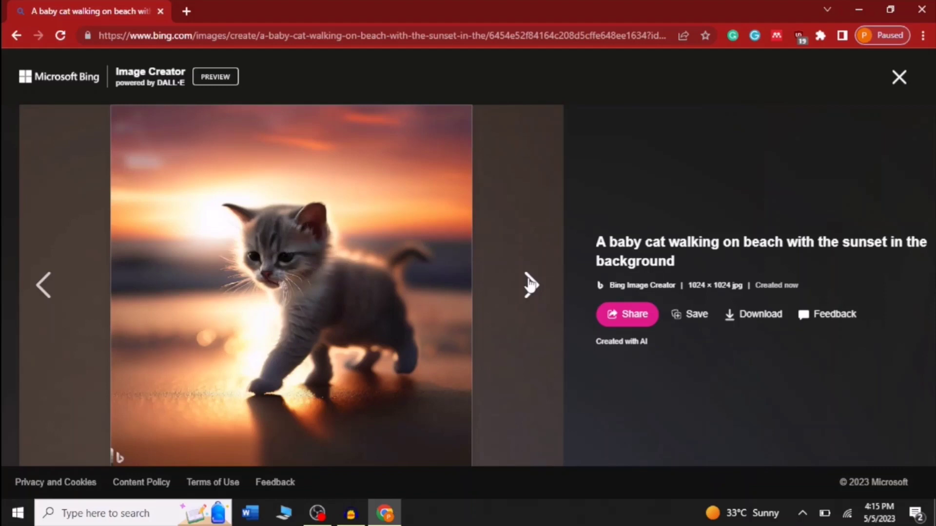
pyautogui.click(531, 302)
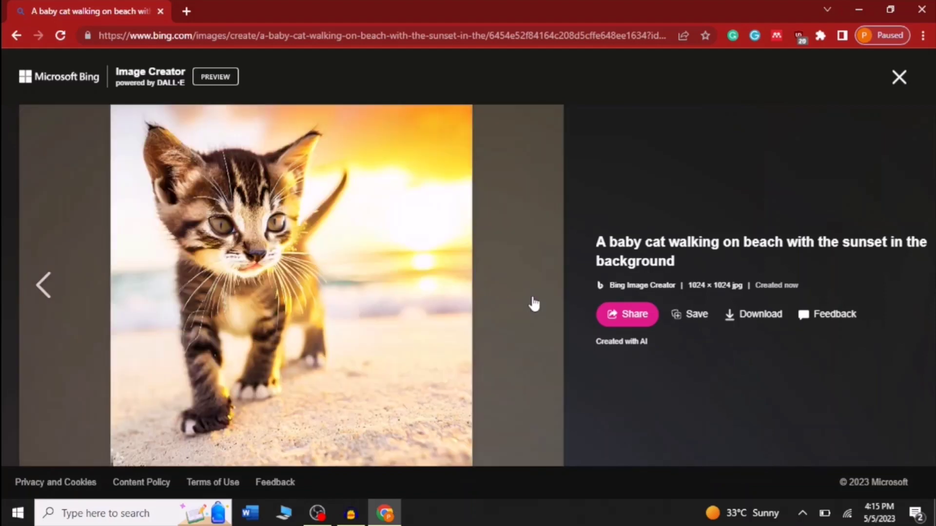
pyautogui.click(51, 285)
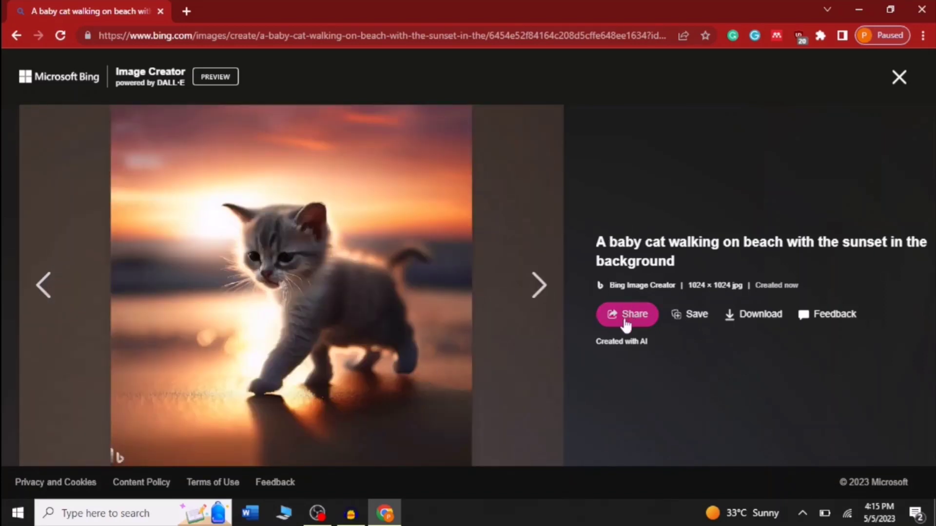
pyautogui.click(741, 317)
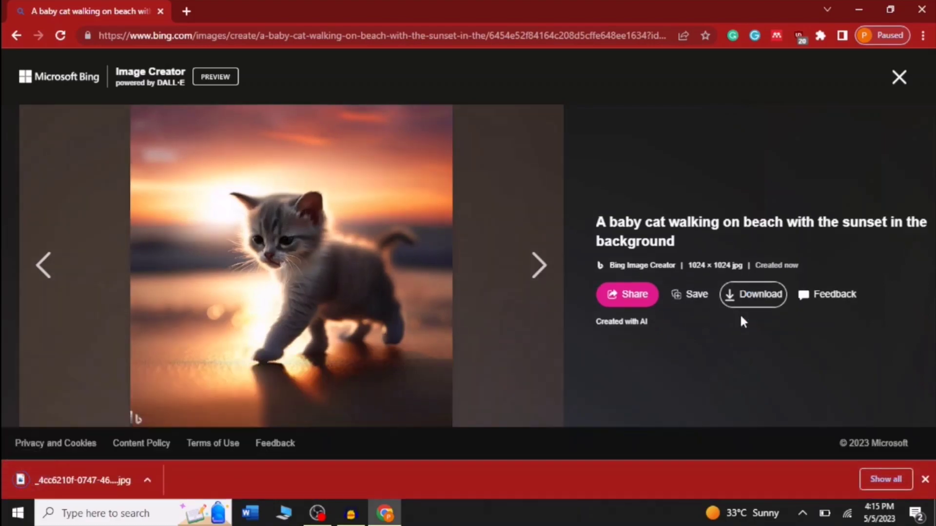